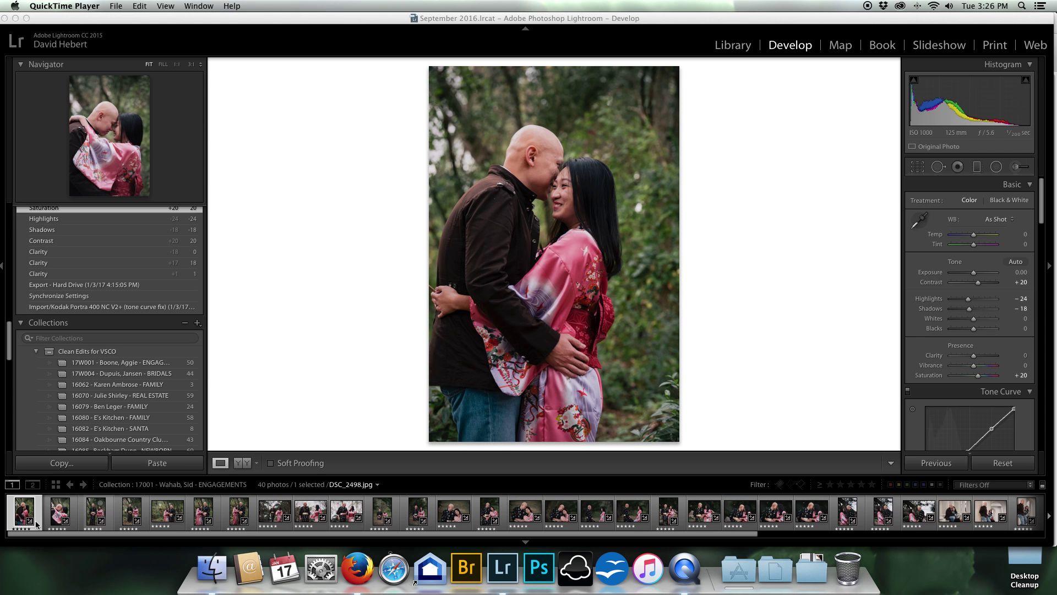
Synchronize only the Basic Tone settings from the first filmstrip photo to the second one
{"action": "left_click", "coordinate": [57, 514]}
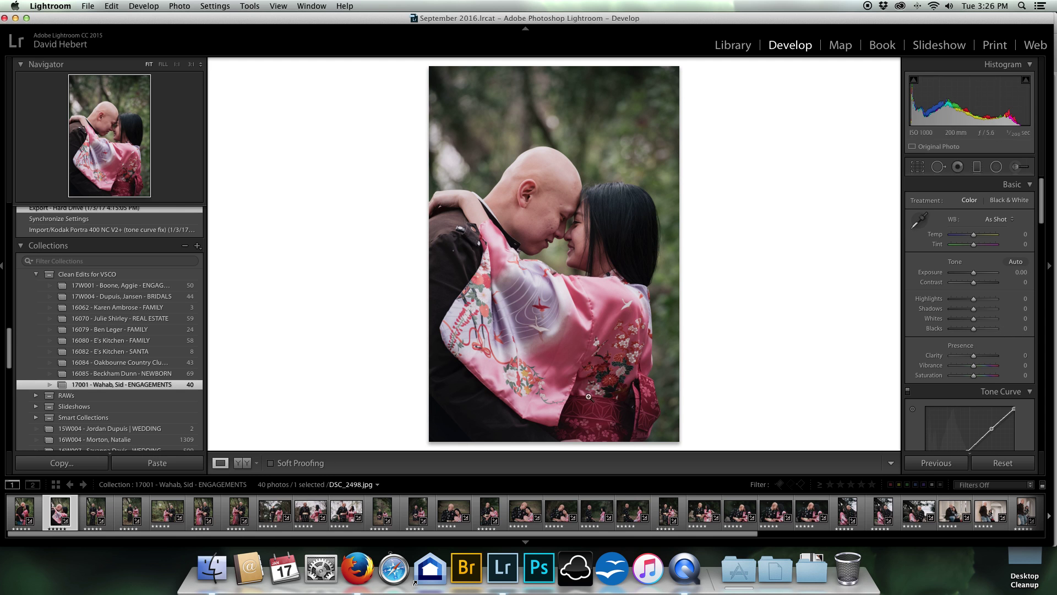
{"action": "left_click", "coordinate": [27, 509]}
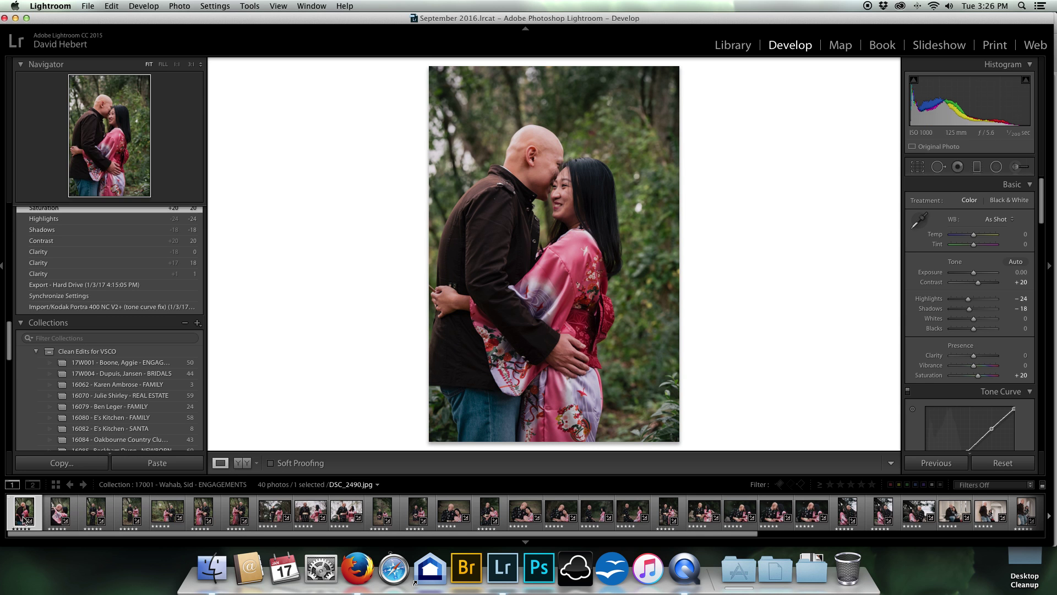
{"action": "left_click", "coordinate": [56, 515], "text": "super"}
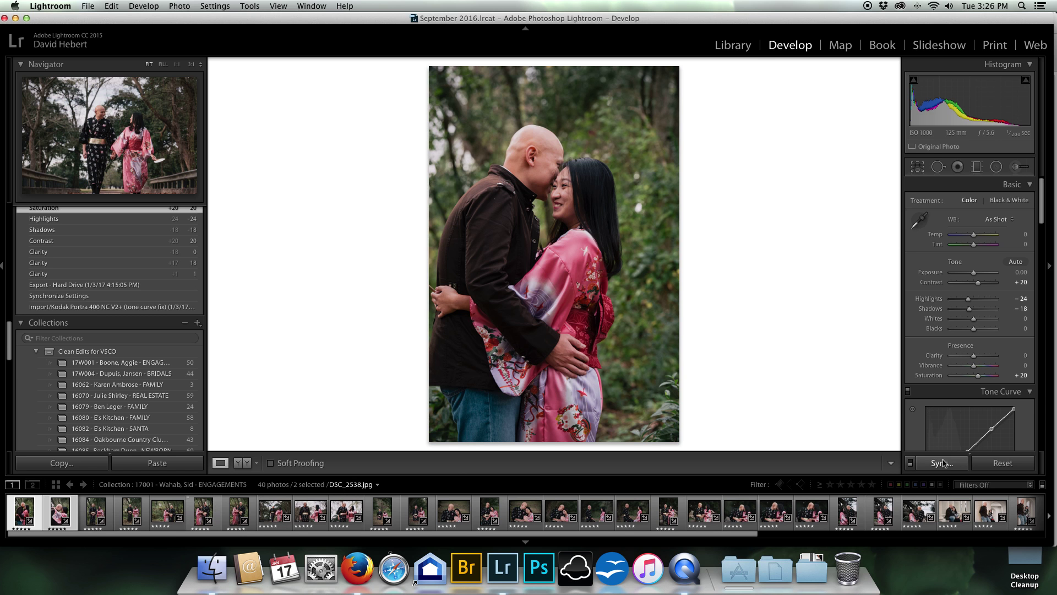
{"action": "left_click", "coordinate": [943, 464]}
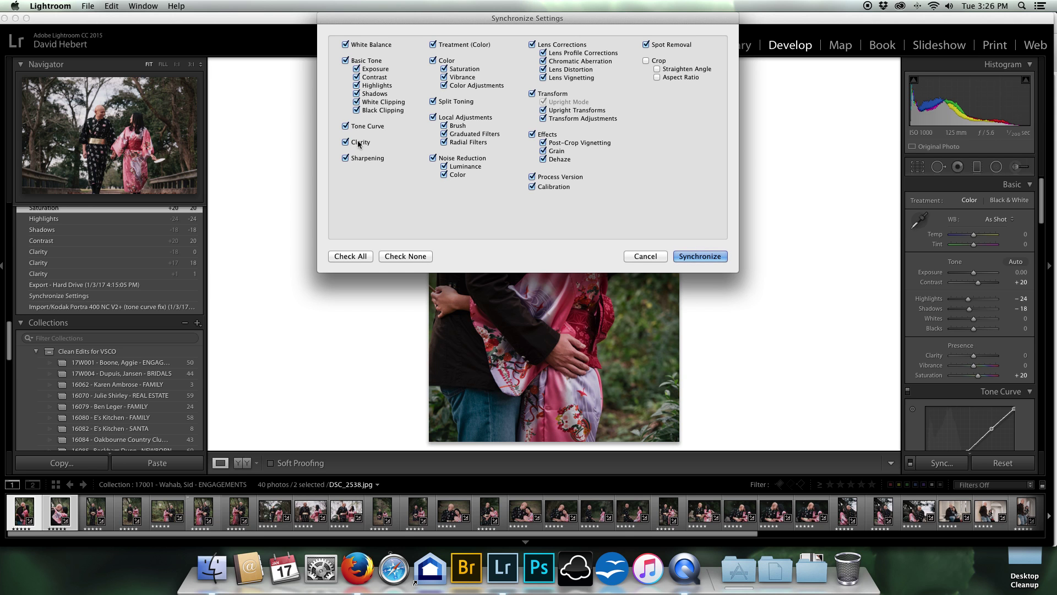
{"action": "left_click", "coordinate": [406, 257]}
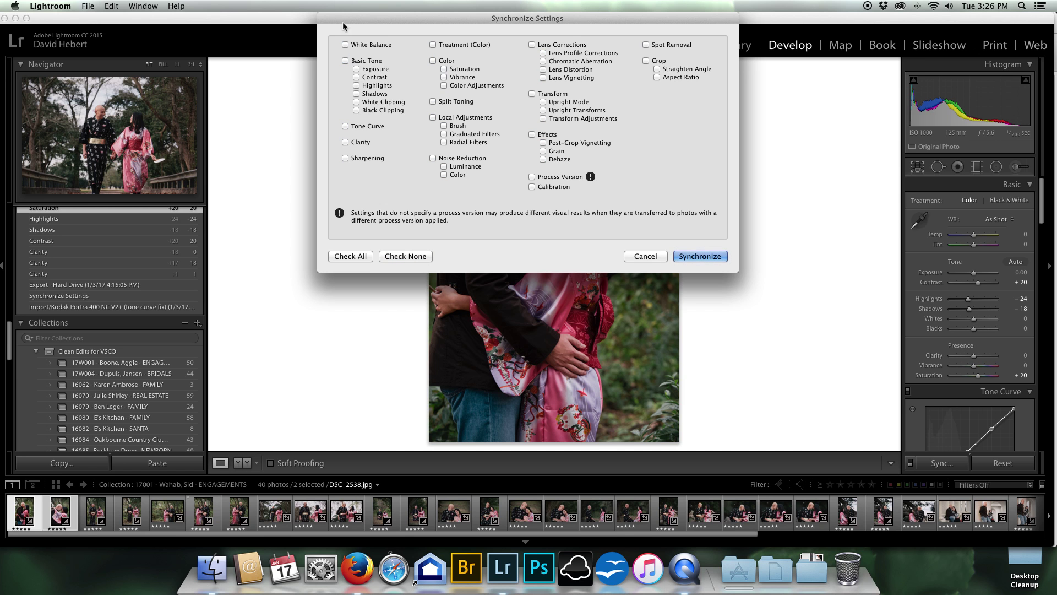
{"action": "left_click", "coordinate": [345, 61]}
{"action": "left_click", "coordinate": [708, 255]}
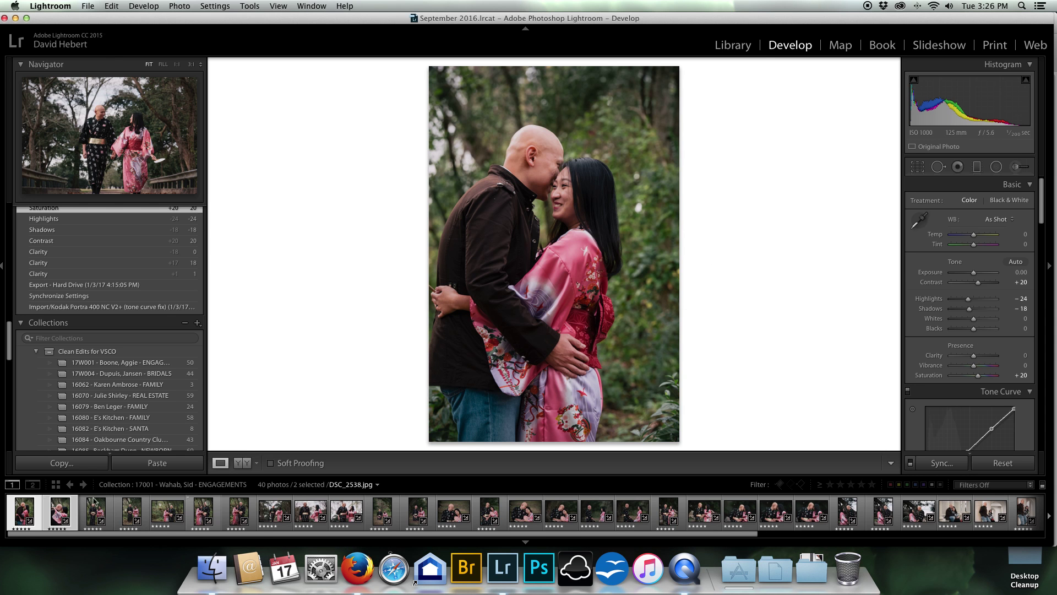
Check the synchronized second photo, and reselect only the first photo for editing
{"action": "key", "text": "Left"}
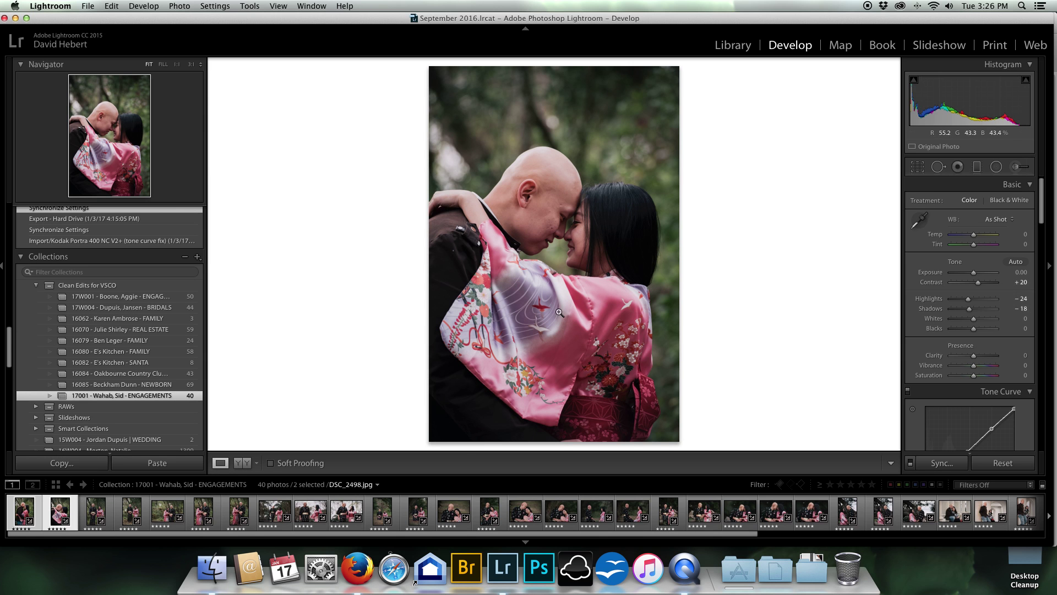
{"action": "left_click", "coordinate": [19, 517]}
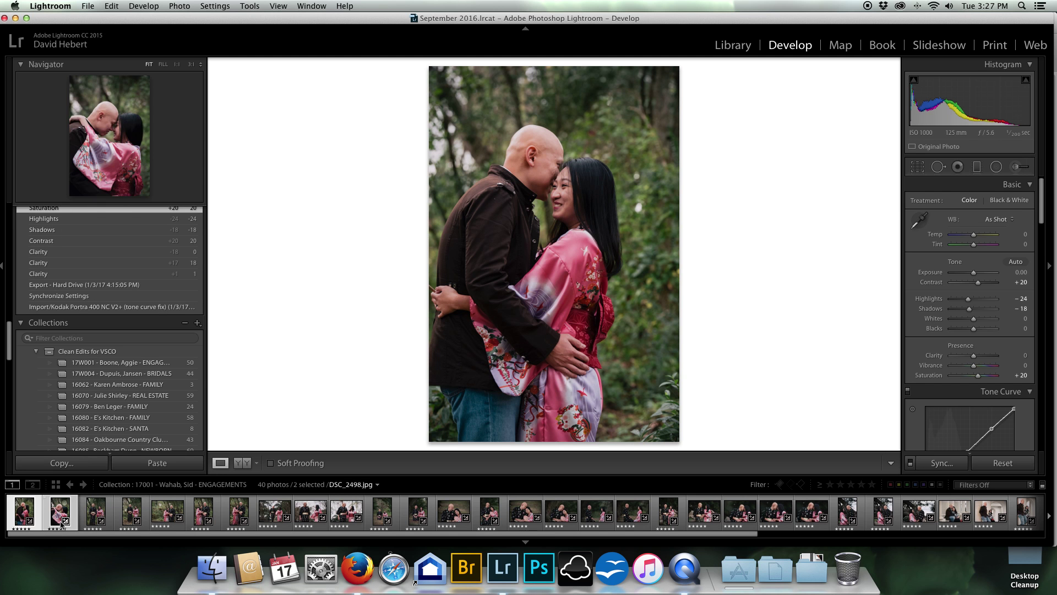
{"action": "key", "text": "super"}
{"action": "key", "text": "super+d"}
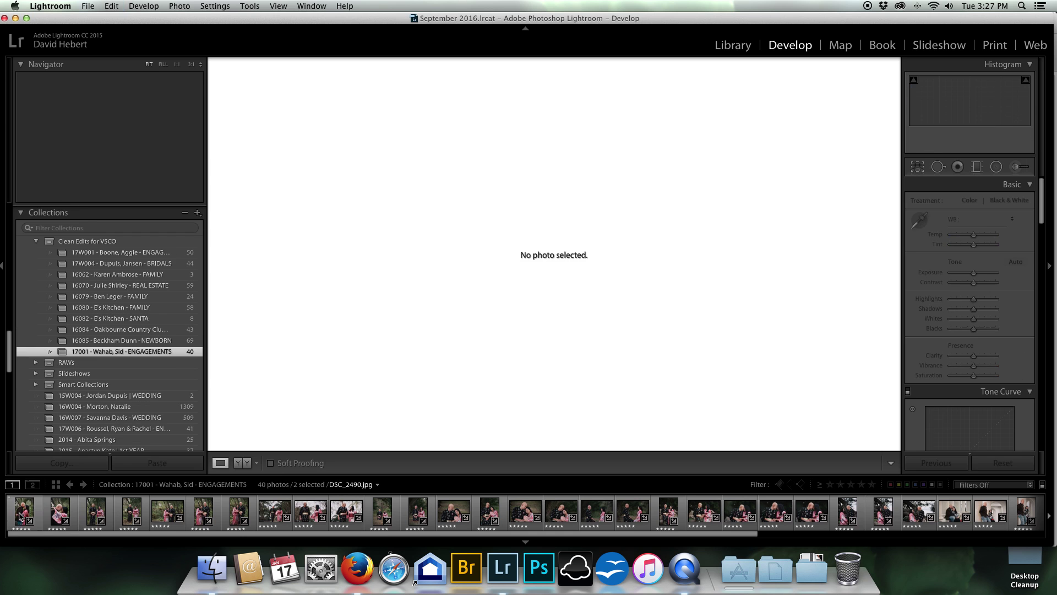
{"action": "left_click", "coordinate": [19, 517]}
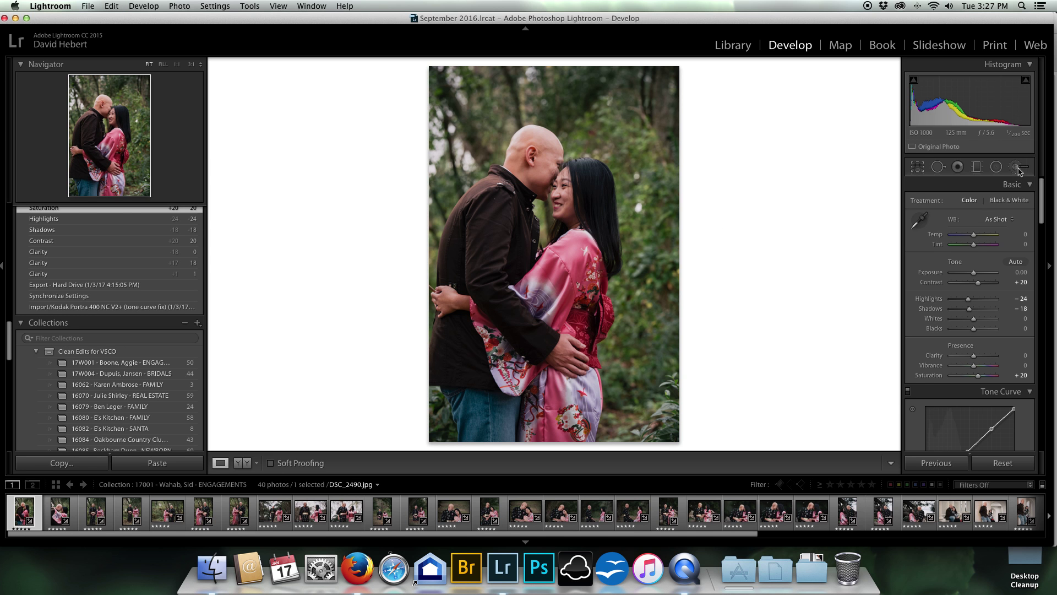
Prepare a new Adjustment Brush mask with Exposure at −1.85 and Shadows reset to 0
{"action": "left_click", "coordinate": [1017, 166]}
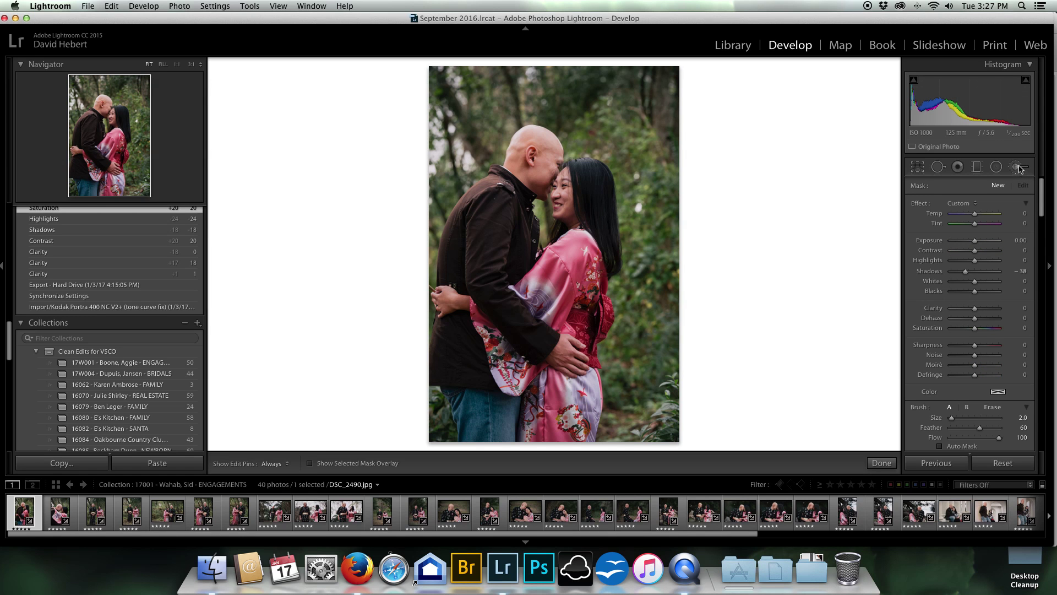
{"action": "left_click", "coordinate": [966, 240]}
{"action": "double_click", "coordinate": [967, 273]}
Brush the darkening adjustment over the background around the couple, resizing the brush for wide and tight areas
{"action": "key", "text": "bracketright"}
{"action": "key", "text": "bracketright"}
{"action": "key", "text": "bracketright"}
{"action": "key", "text": "bracketright"}
{"action": "key", "text": "bracketright"}
{"action": "key", "text": "bracketright"}
{"action": "key", "text": "bracketright"}
{"action": "key", "text": "bracketright"}
{"action": "key", "text": "h"}
{"action": "mouse_move", "coordinate": [456, 104]}
{"action": "left_mouse_down"}
{"action": "mouse_move", "coordinate": [455, 83]}
{"action": "mouse_move", "coordinate": [441, 124]}
{"action": "mouse_move", "coordinate": [472, 82]}
{"action": "mouse_move", "coordinate": [423, 182]}
{"action": "mouse_move", "coordinate": [516, 83]}
{"action": "mouse_move", "coordinate": [557, 80]}
{"action": "mouse_move", "coordinate": [616, 103]}
{"action": "mouse_move", "coordinate": [594, 125]}
{"action": "mouse_move", "coordinate": [626, 104]}
{"action": "mouse_move", "coordinate": [679, 168]}
{"action": "mouse_move", "coordinate": [672, 198]}
{"action": "mouse_move", "coordinate": [659, 160]}
{"action": "mouse_move", "coordinate": [656, 192]}
{"action": "mouse_move", "coordinate": [643, 149]}
{"action": "mouse_move", "coordinate": [662, 326]}
{"action": "mouse_move", "coordinate": [655, 363]}
{"action": "mouse_move", "coordinate": [650, 299]}
{"action": "mouse_move", "coordinate": [629, 435]}
{"action": "mouse_move", "coordinate": [654, 228]}
{"action": "mouse_move", "coordinate": [632, 165]}
{"action": "mouse_move", "coordinate": [587, 118]}
{"action": "left_mouse_up"}
{"action": "key", "text": "bracketleft"}
{"action": "key", "text": "bracketleft"}
{"action": "key", "text": "bracketleft"}
{"action": "key", "text": "bracketleft"}
{"action": "key", "text": "bracketleft"}
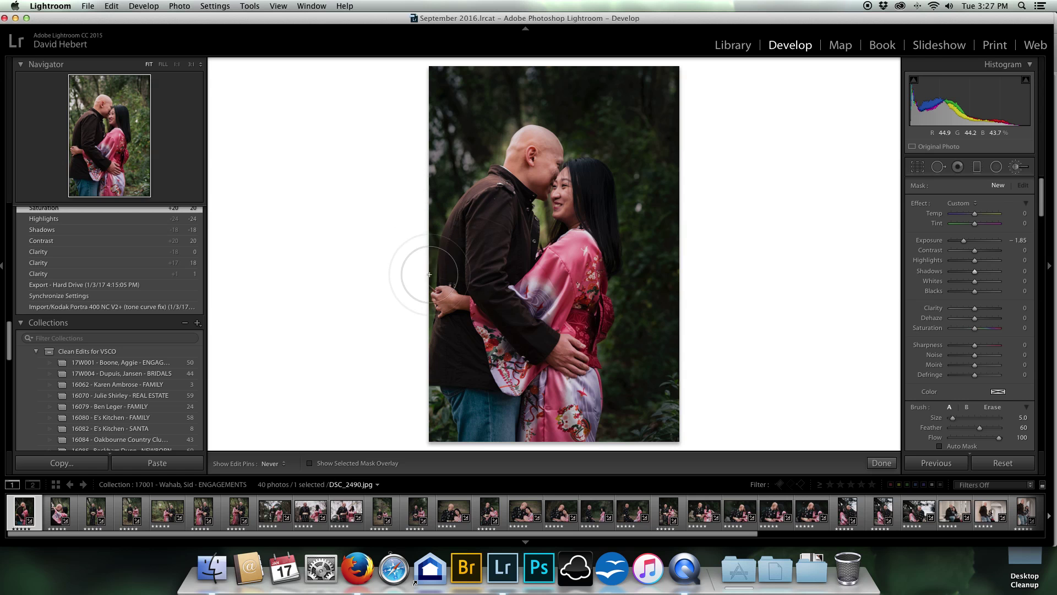
{"action": "mouse_move", "coordinate": [470, 171]}
{"action": "left_mouse_down"}
{"action": "mouse_move", "coordinate": [497, 153]}
{"action": "mouse_move", "coordinate": [518, 116]}
{"action": "mouse_move", "coordinate": [545, 113]}
{"action": "mouse_move", "coordinate": [607, 159]}
{"action": "mouse_move", "coordinate": [615, 236]}
{"action": "left_mouse_up"}
{"action": "key", "text": "bracketleft"}
{"action": "key", "text": "bracketleft"}
{"action": "key", "text": "bracketleft"}
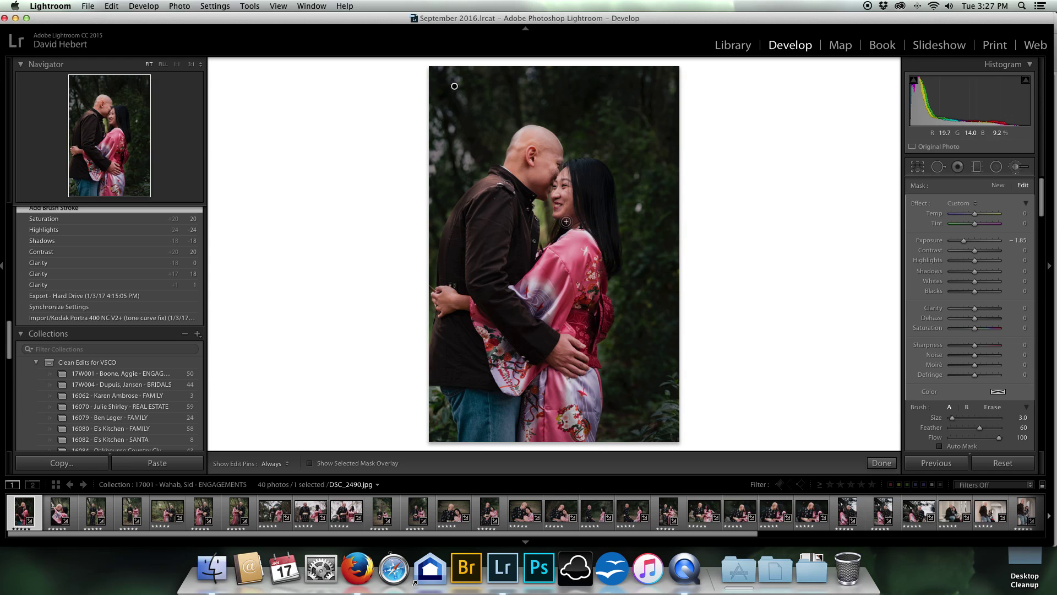
Brush the darkening over the woman's face and hair, and erase that part of the mask
{"action": "key", "text": "h"}
{"action": "mouse_move", "coordinate": [538, 216]}
{"action": "left_mouse_down"}
{"action": "mouse_move", "coordinate": [531, 209]}
{"action": "mouse_move", "coordinate": [558, 256]}
{"action": "left_mouse_up"}
{"action": "key", "text": "h"}
{"action": "key", "text": "alt"}
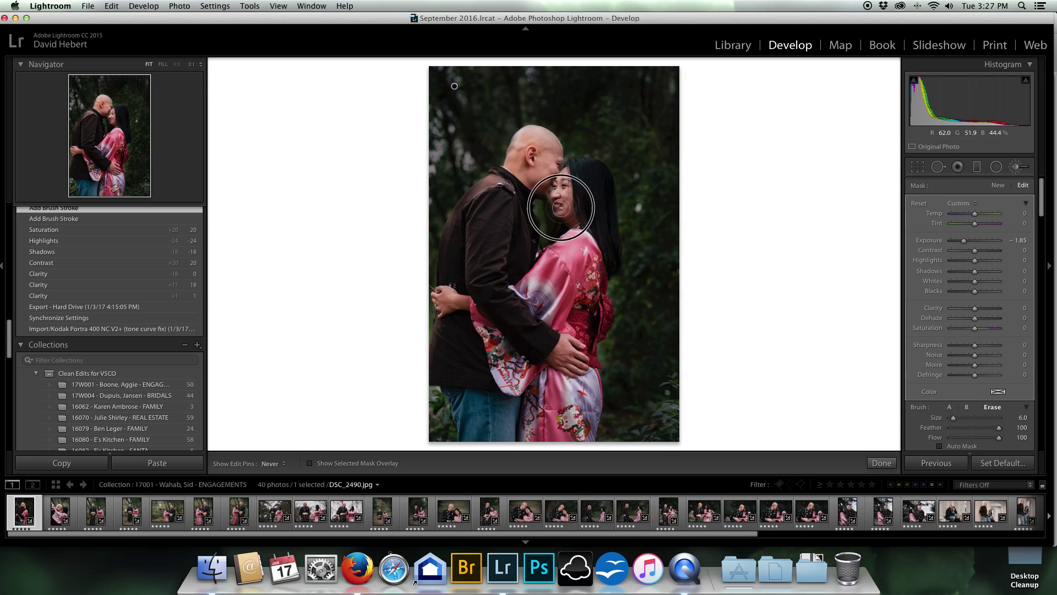
{"action": "mouse_move", "coordinate": [575, 217]}
{"action": "left_mouse_down"}
{"action": "mouse_move", "coordinate": [584, 223]}
{"action": "mouse_move", "coordinate": [565, 282]}
{"action": "left_mouse_up"}
Set the background brush mask's Temp to 23 and Exposure to −1.11 on the first photo
{"action": "left_click", "coordinate": [55, 516]}
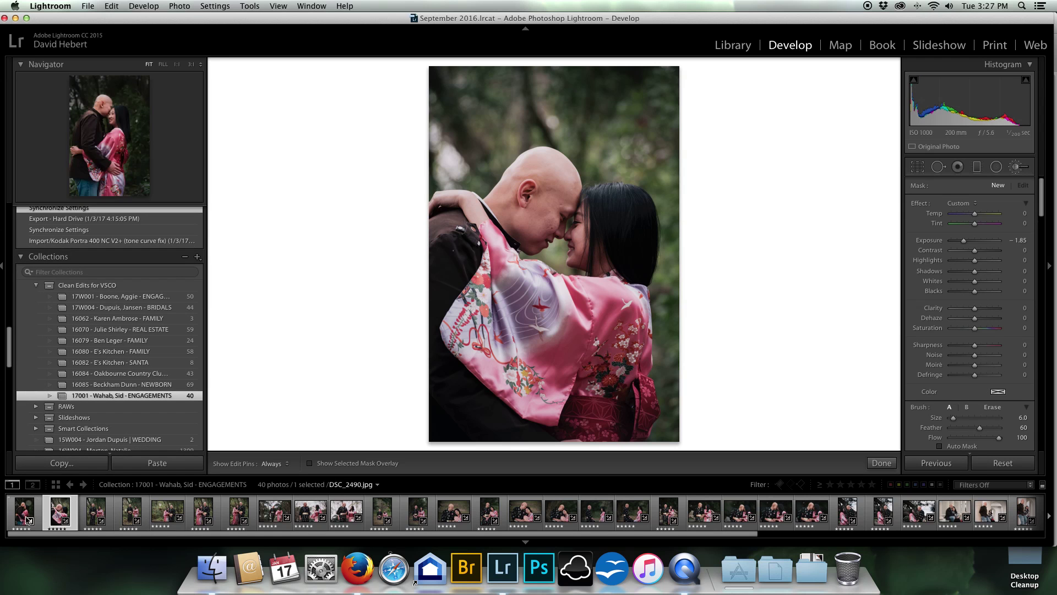
{"action": "left_click", "coordinate": [20, 515]}
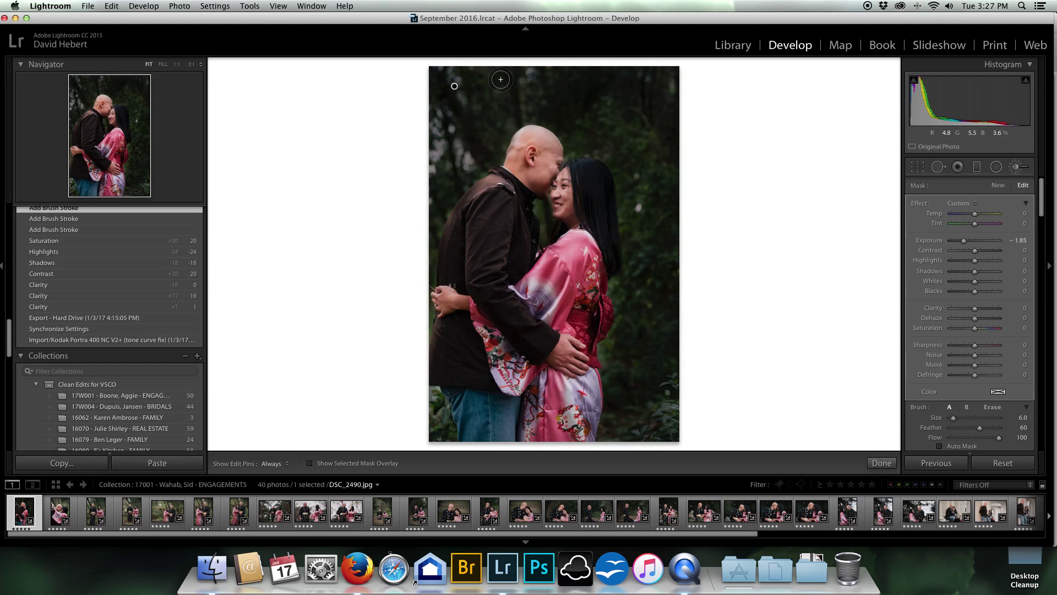
{"action": "mouse_move", "coordinate": [455, 85]}
{"action": "left_click_drag", "start_coordinate": [976, 216], "coordinate": [982, 217]}
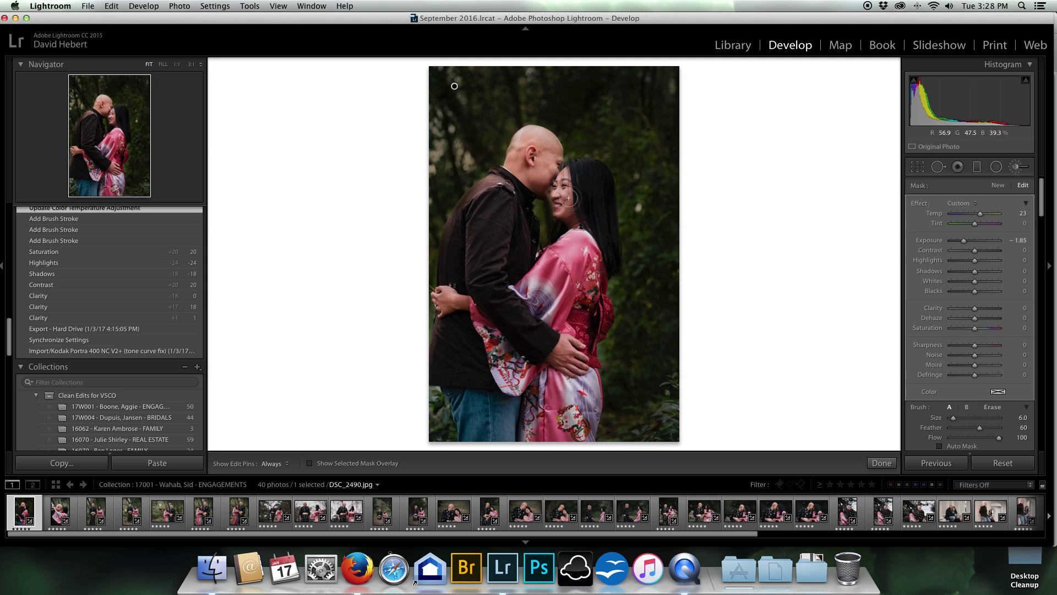
{"action": "left_click", "coordinate": [978, 241]}
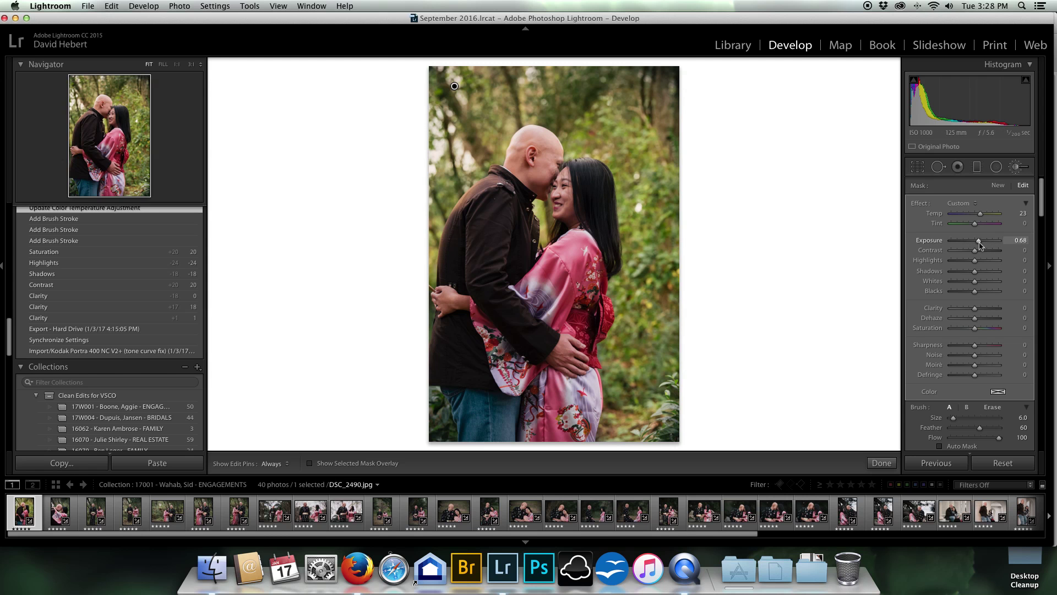
{"action": "left_click", "coordinate": [968, 241]}
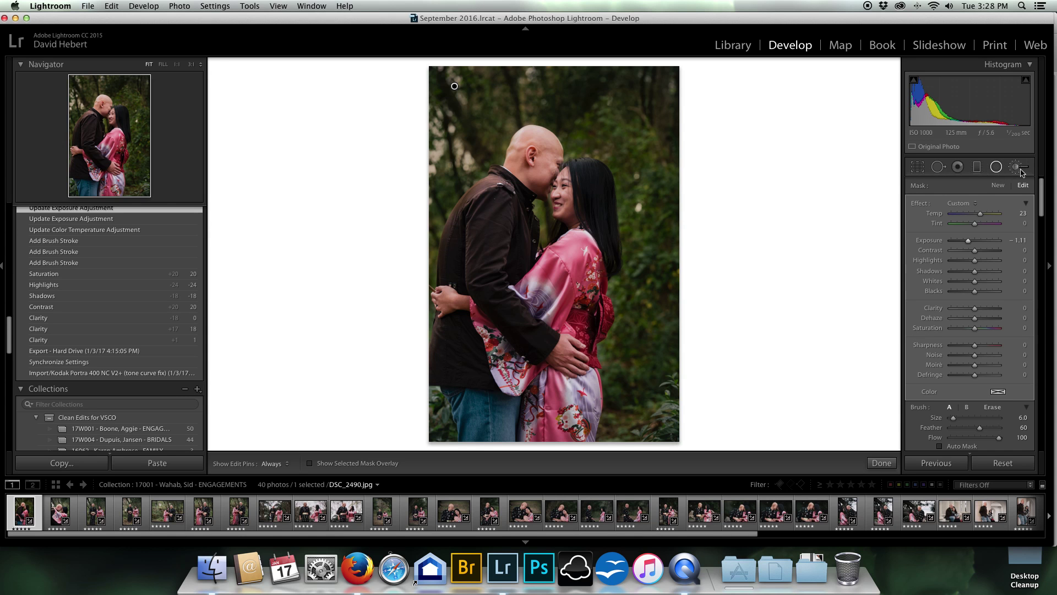
Add a radial filter with Exposure −1.85 centred on the couple's faces to darken the surrounding area
{"action": "key", "text": "shift+m"}
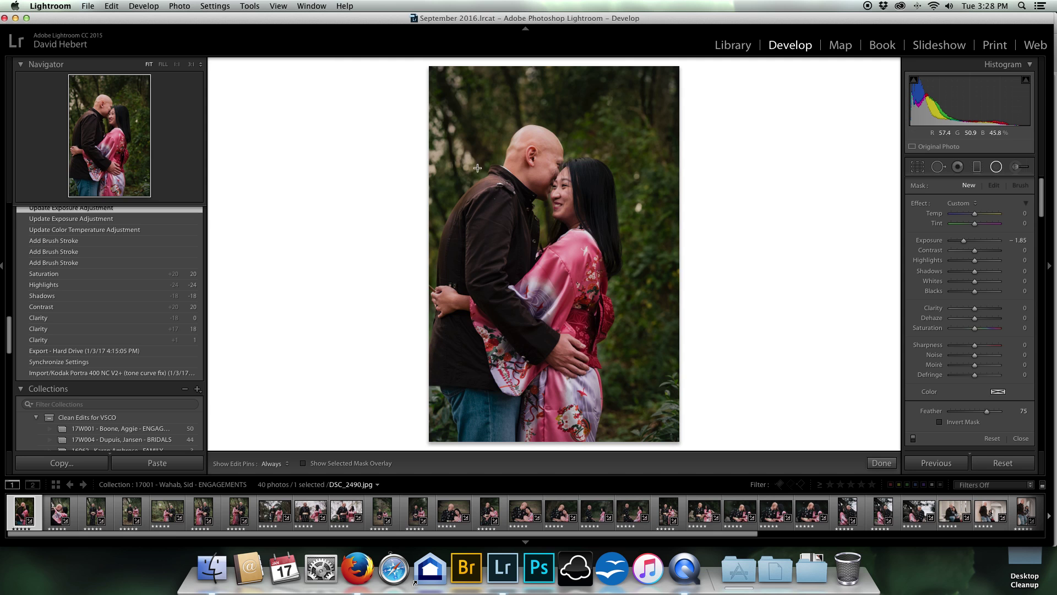
{"action": "left_click_drag", "start_coordinate": [470, 159], "coordinate": [652, 293]}
{"action": "left_click_drag", "start_coordinate": [469, 159], "coordinate": [552, 212]}
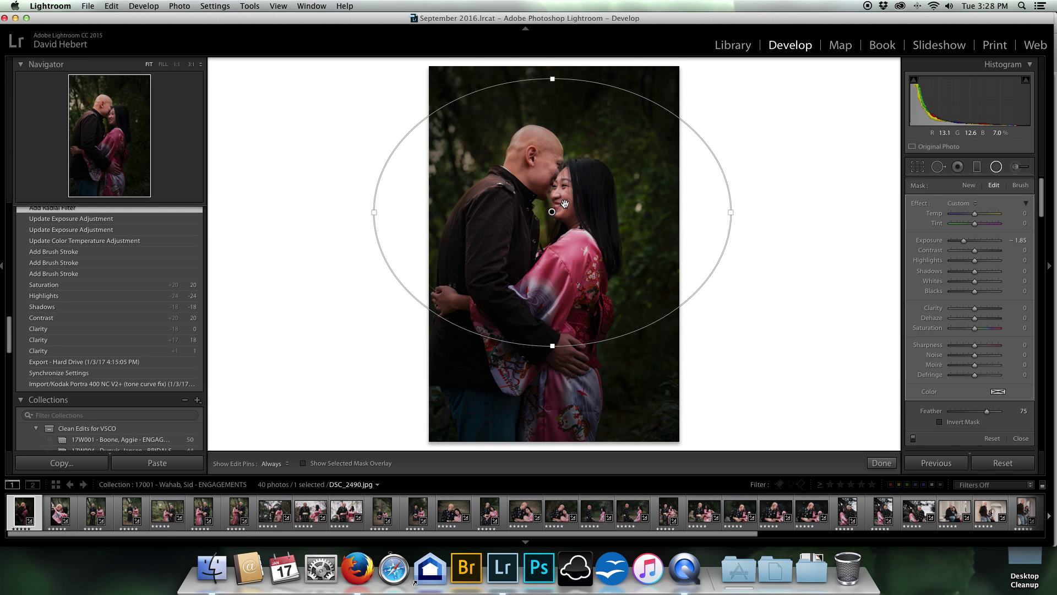
{"action": "mouse_move", "coordinate": [552, 212]}
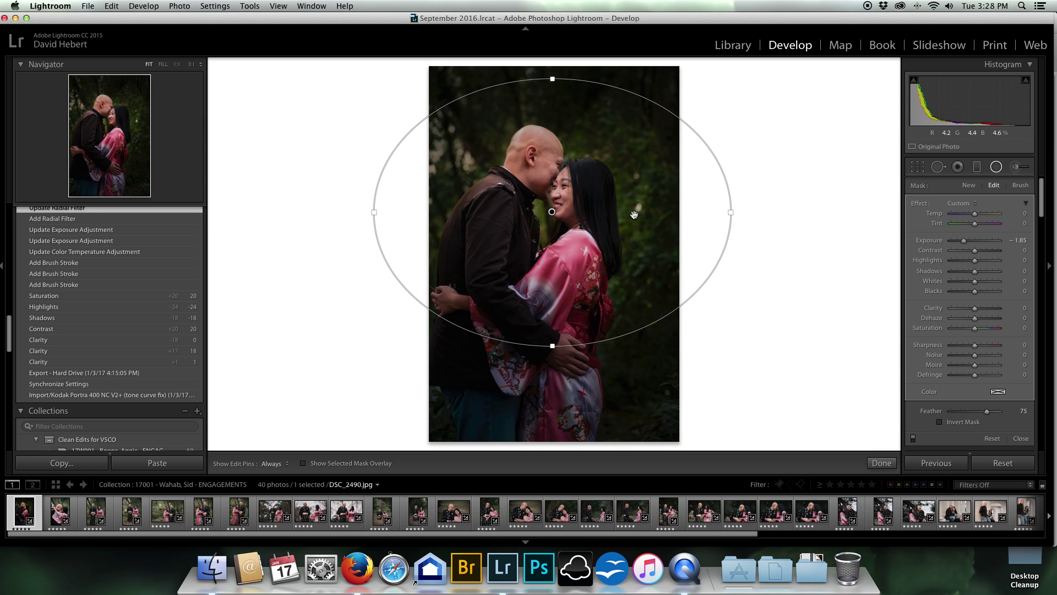
Add a graduated filter with Exposure −1.85 that darkens the photo upward from its lower part
{"action": "left_click", "coordinate": [978, 168]}
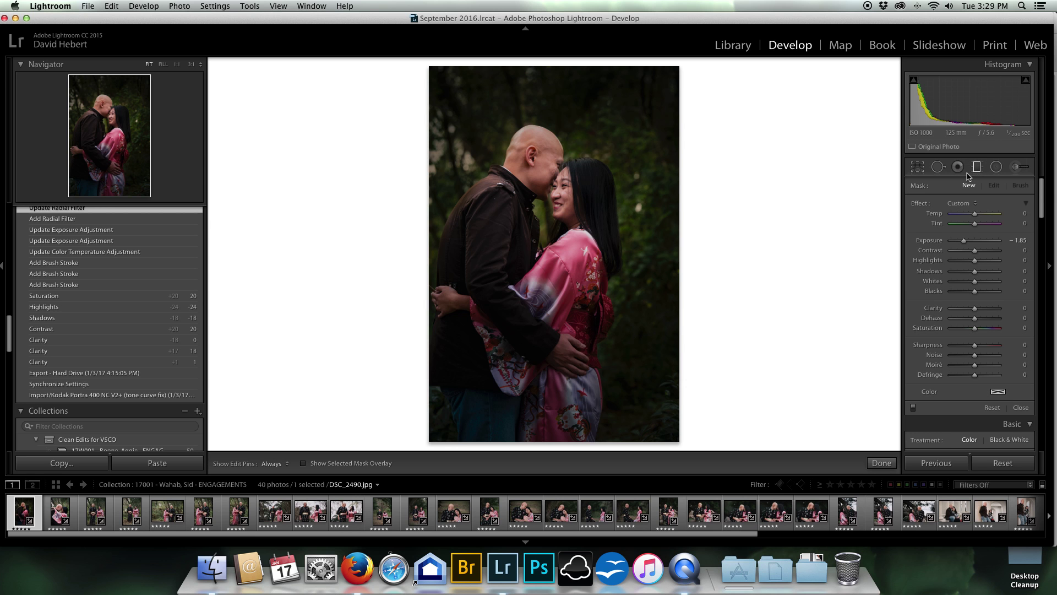
{"action": "left_click_drag", "start_coordinate": [561, 370], "coordinate": [561, 139]}
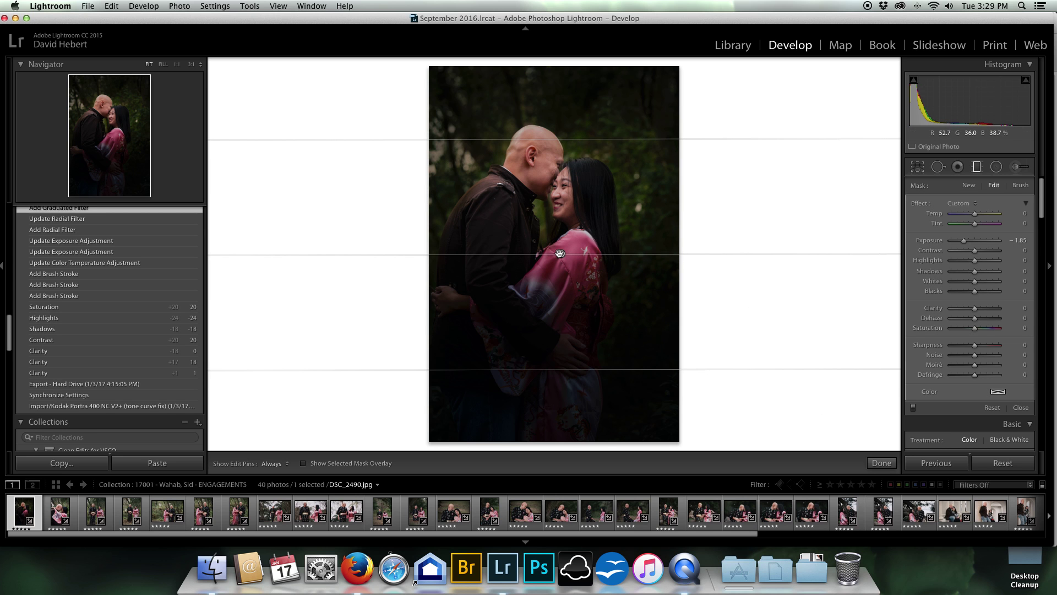
{"action": "mouse_move", "coordinate": [561, 253]}
{"action": "left_click", "coordinate": [883, 463]}
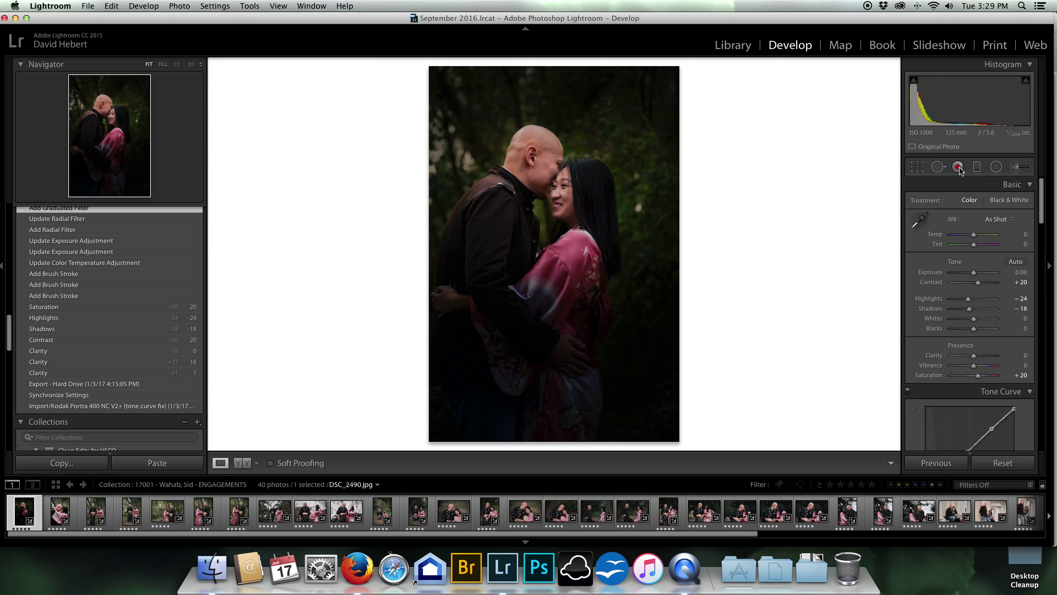
Examine the options of the Red Eye Correction and Spot Removal tools
{"action": "left_click", "coordinate": [959, 169]}
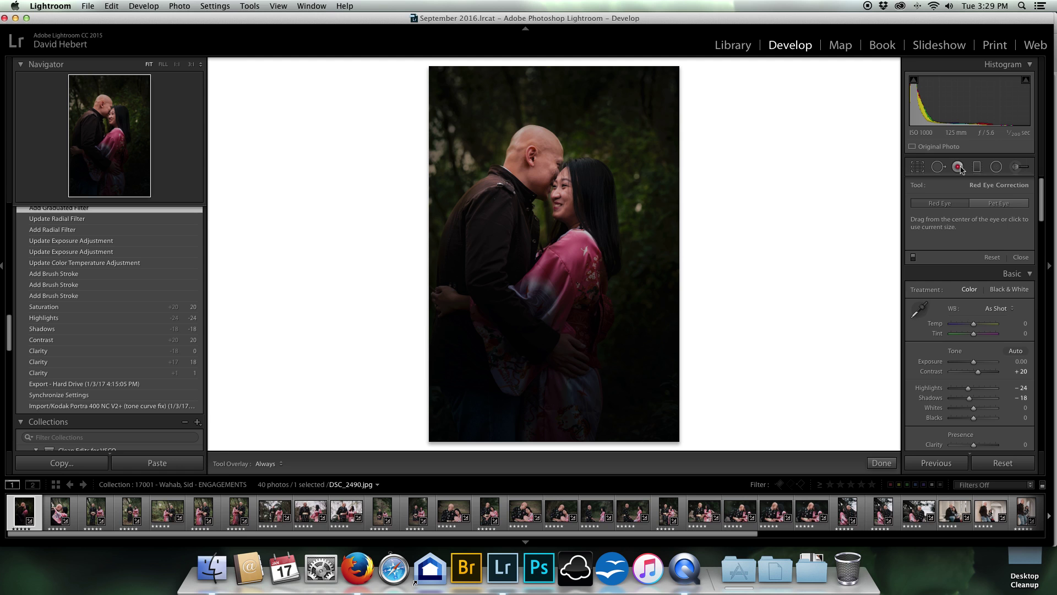
{"action": "left_click", "coordinate": [959, 167]}
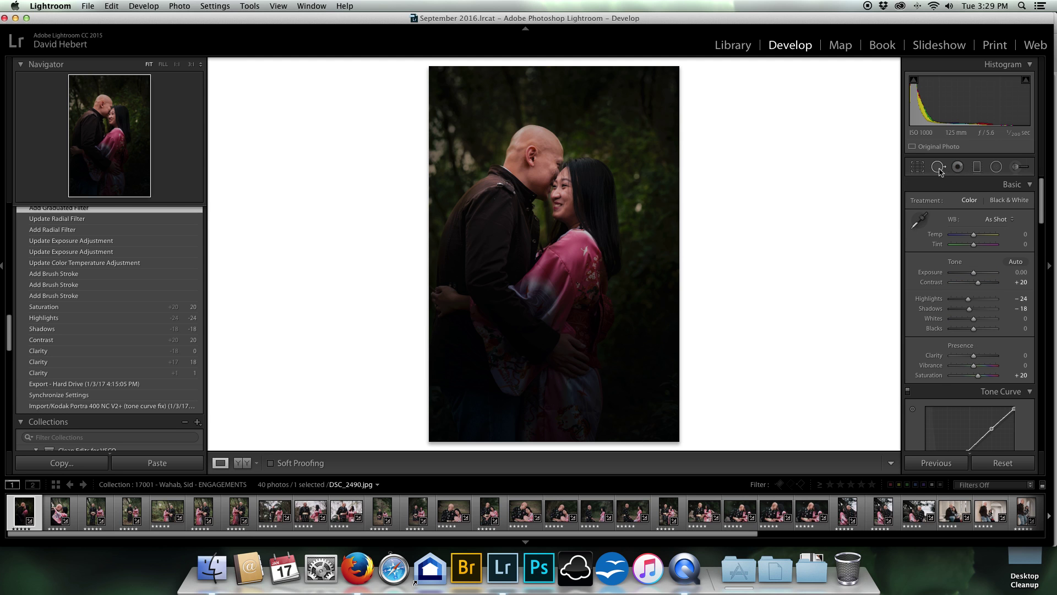
{"action": "left_click", "coordinate": [939, 167]}
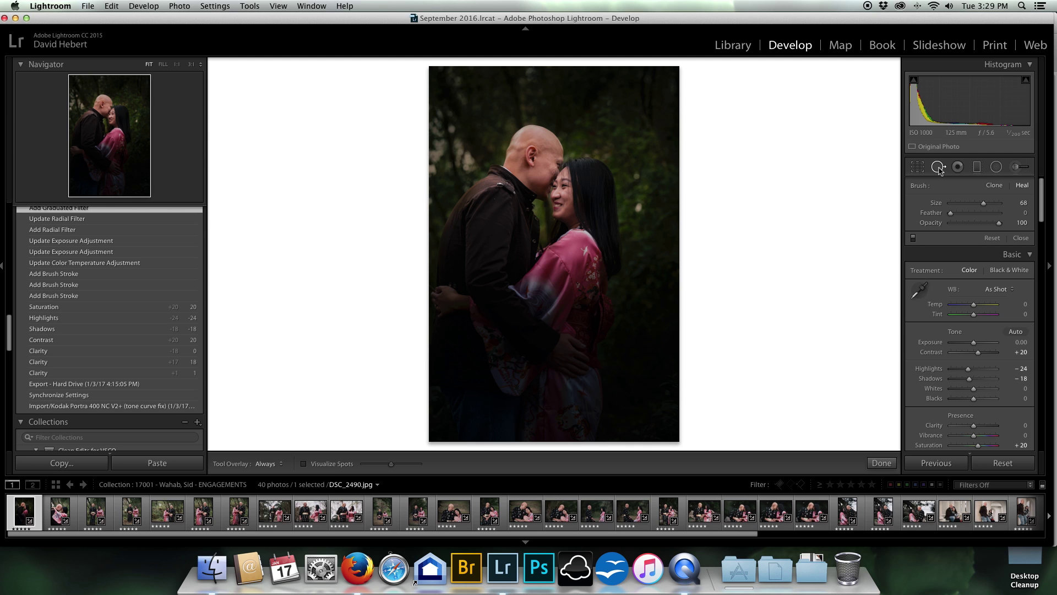
{"action": "left_click", "coordinate": [939, 167]}
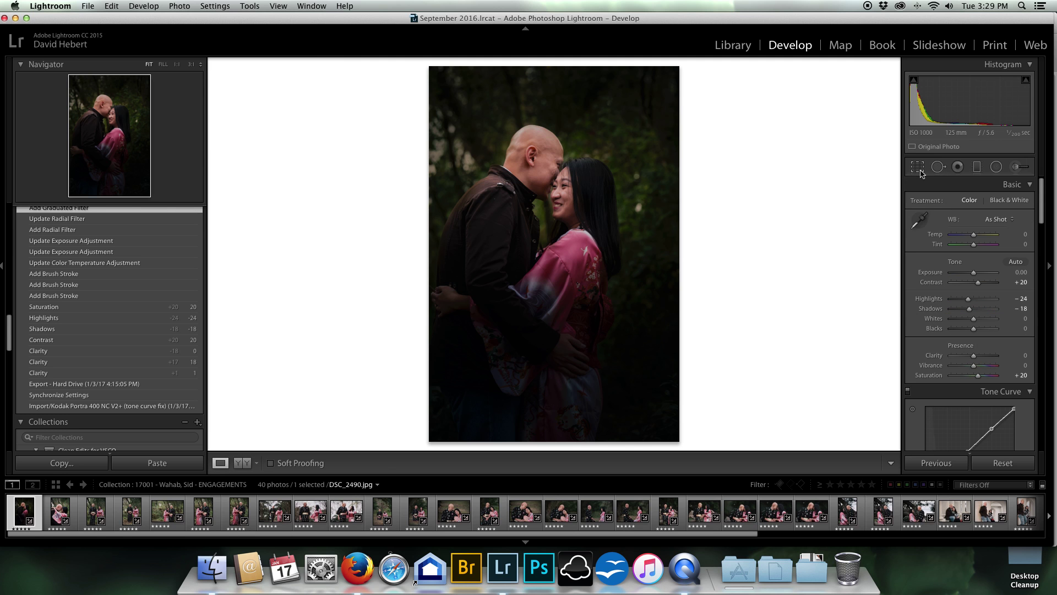
Try the crop frame, aspect choices and straighten angle on the photo, and reset the crop
{"action": "left_click", "coordinate": [918, 167]}
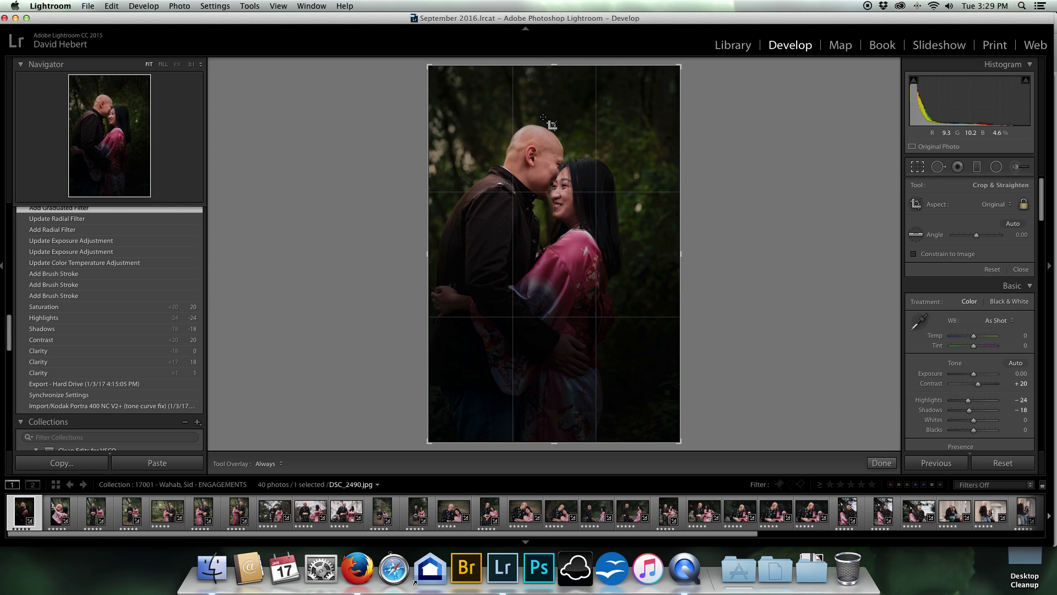
{"action": "left_click_drag", "start_coordinate": [550, 66], "coordinate": [612, 19]}
{"action": "left_click", "coordinate": [1003, 206]}
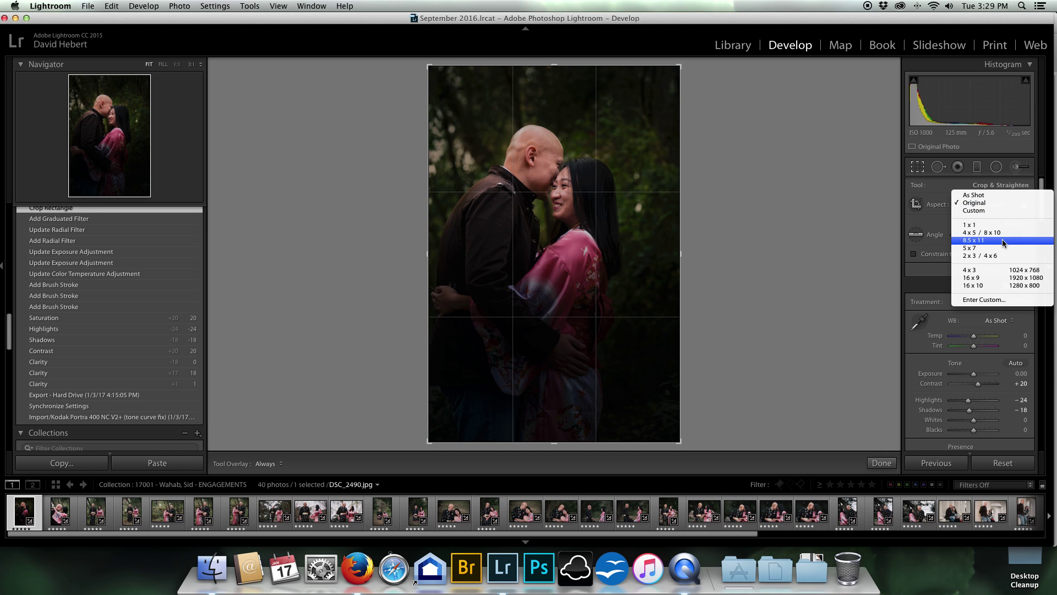
{"action": "left_click", "coordinate": [920, 237]}
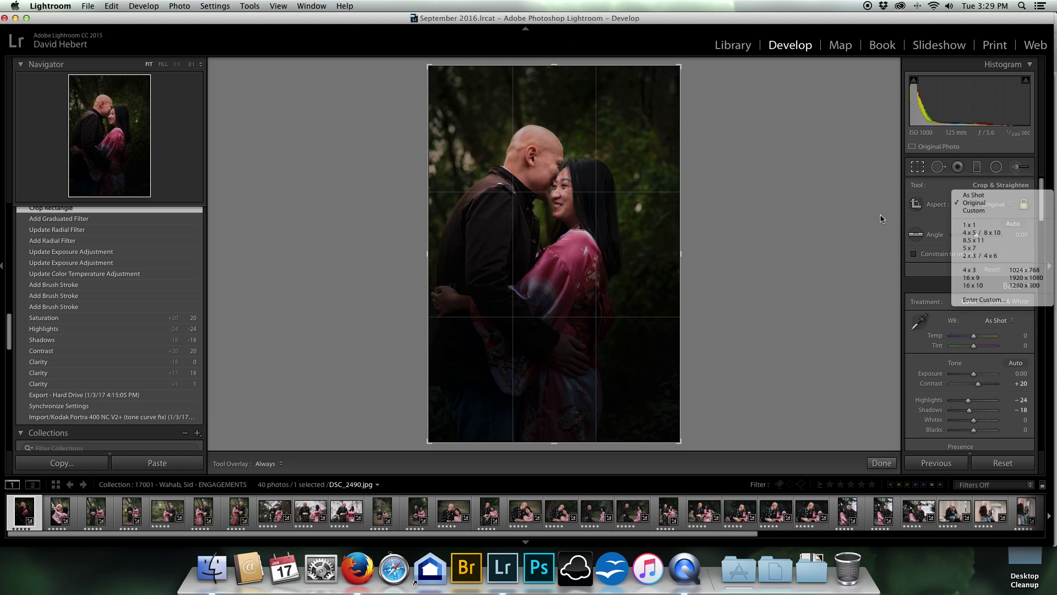
{"action": "left_click_drag", "start_coordinate": [977, 235], "coordinate": [986, 236]}
{"action": "double_click", "coordinate": [986, 235]}
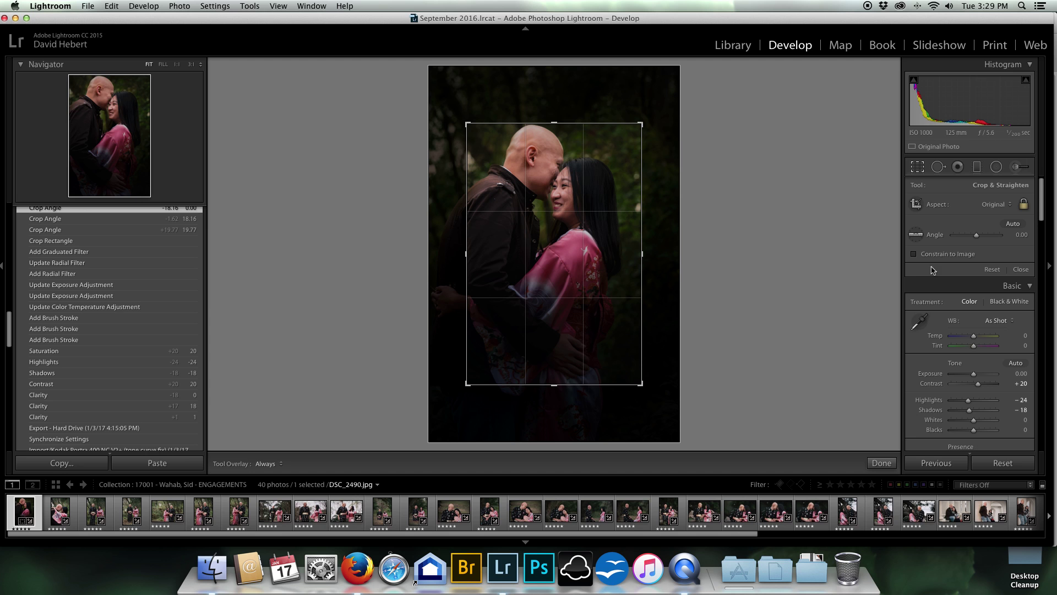
{"action": "left_click", "coordinate": [993, 270]}
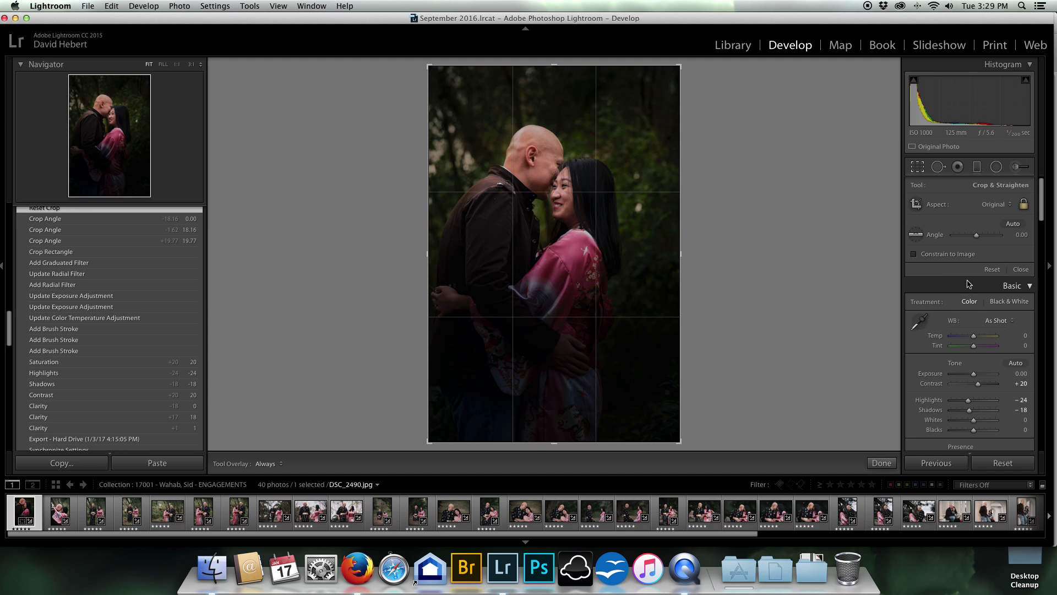
{"action": "key", "text": "Return"}
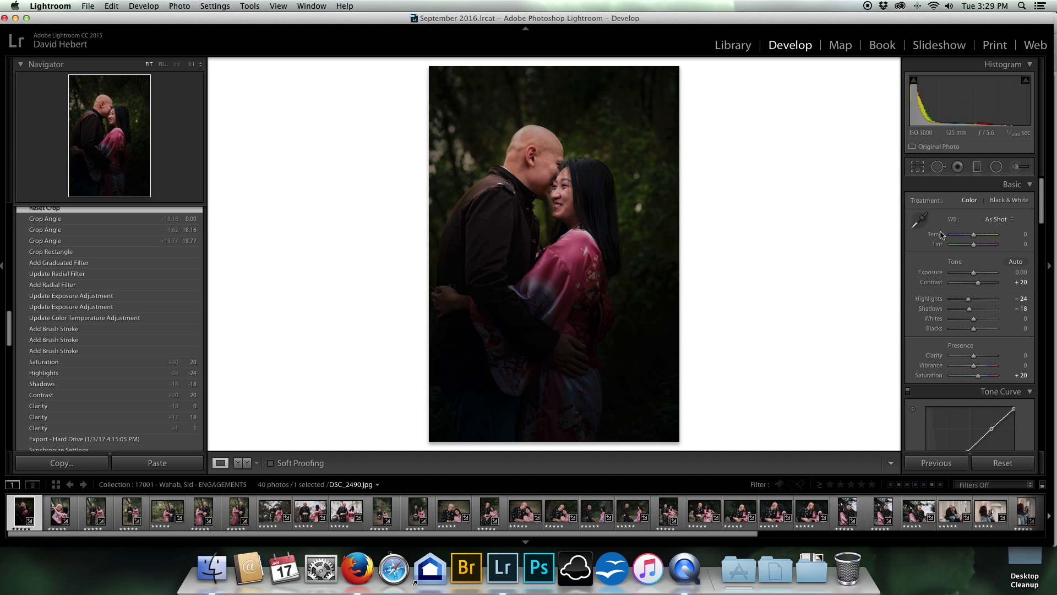
{"action": "scroll", "coordinate": [1041, 209], "scroll_direction": "down", "scroll_amount": 2}
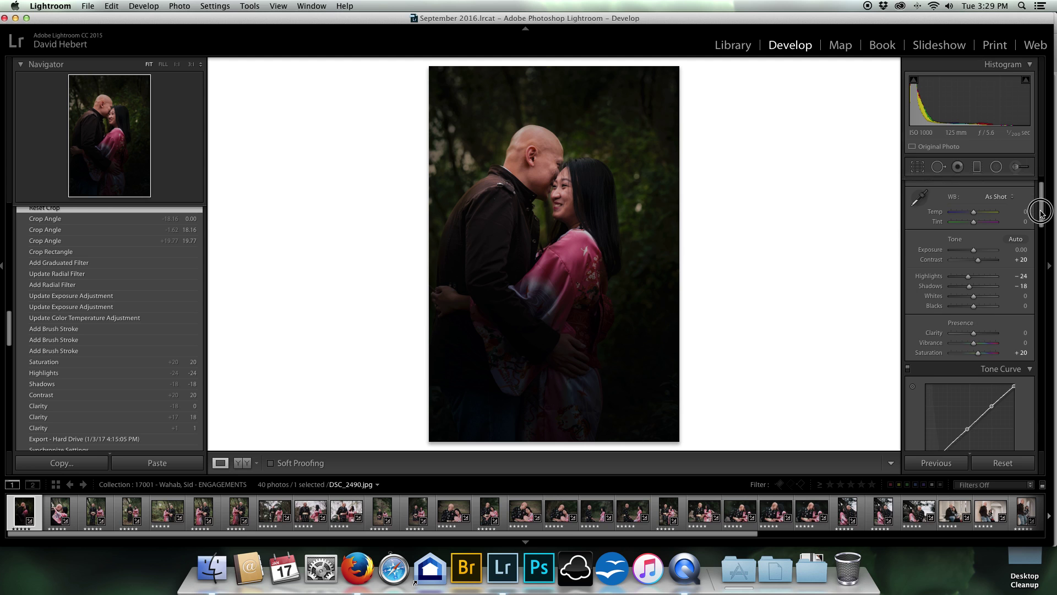